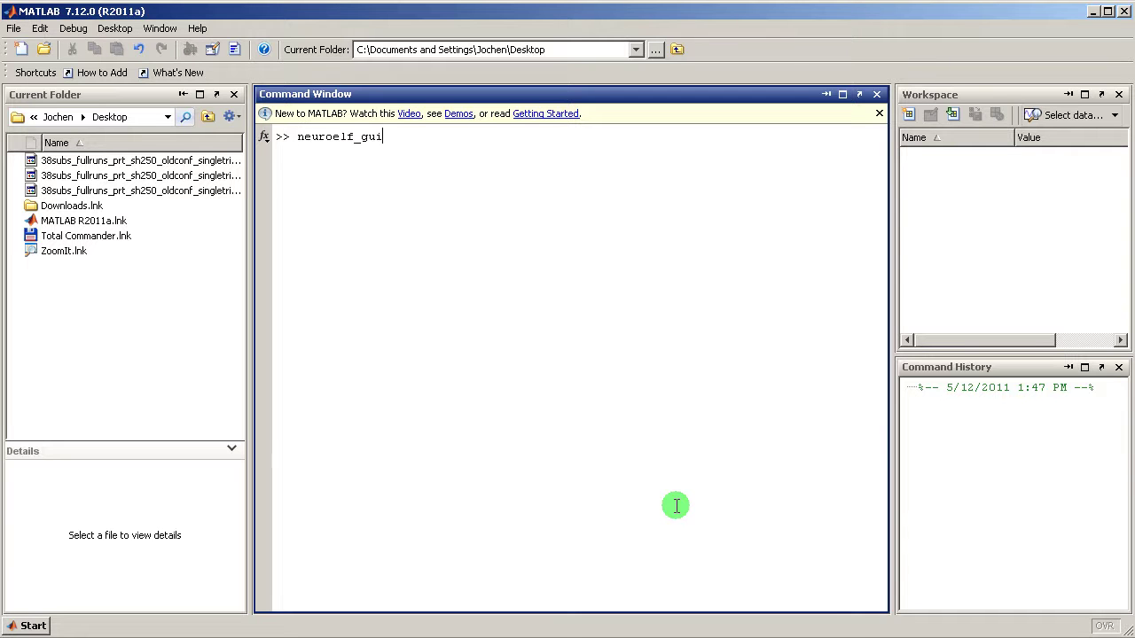
Step: Run neuroelf_gui in the Command Window to launch NeuroElf with the Colin brain
key(Return)
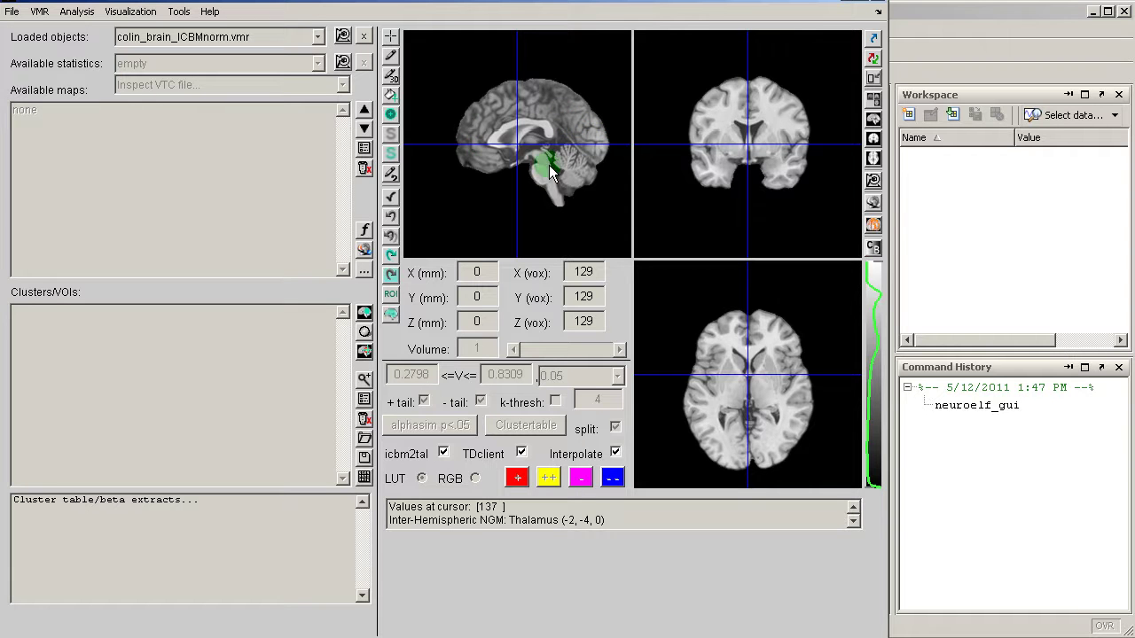
Step: Drag in the sagittal and coronal views to centre the crosshair at 33, 44, 4 mm
drag(561, 123, 479, 112)
drag(728, 134, 777, 138)
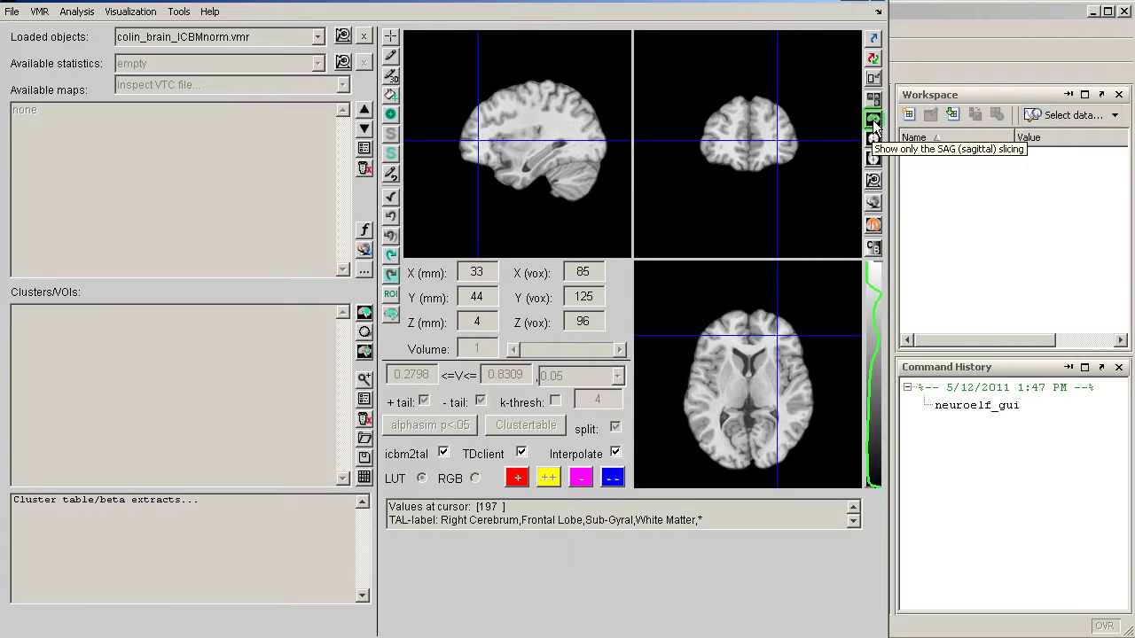
click(873, 122)
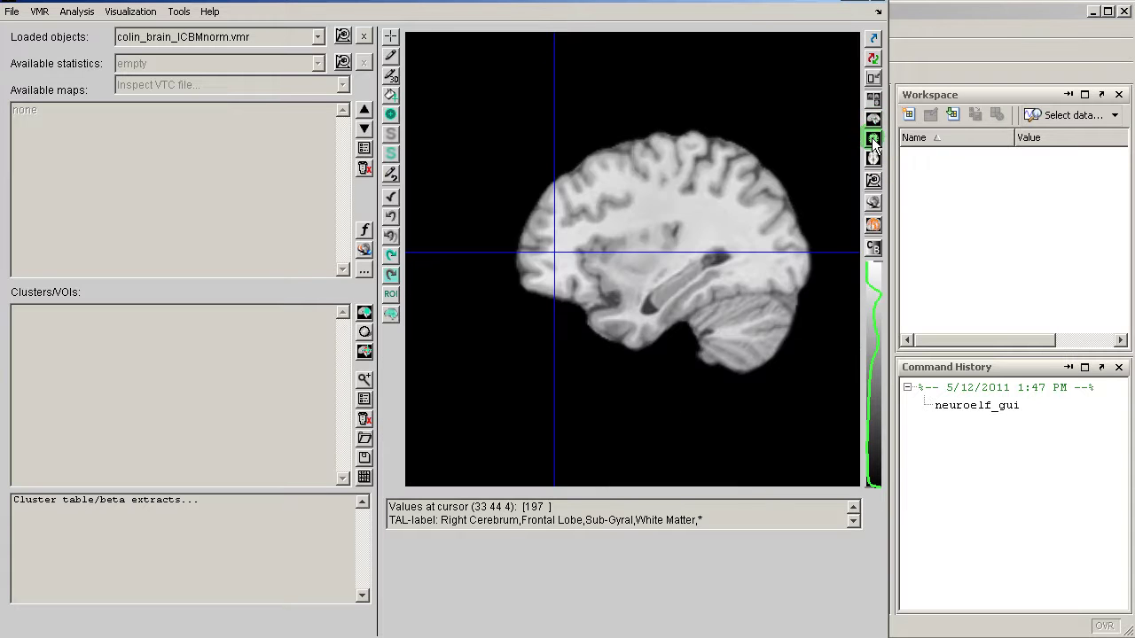
click(873, 141)
click(872, 161)
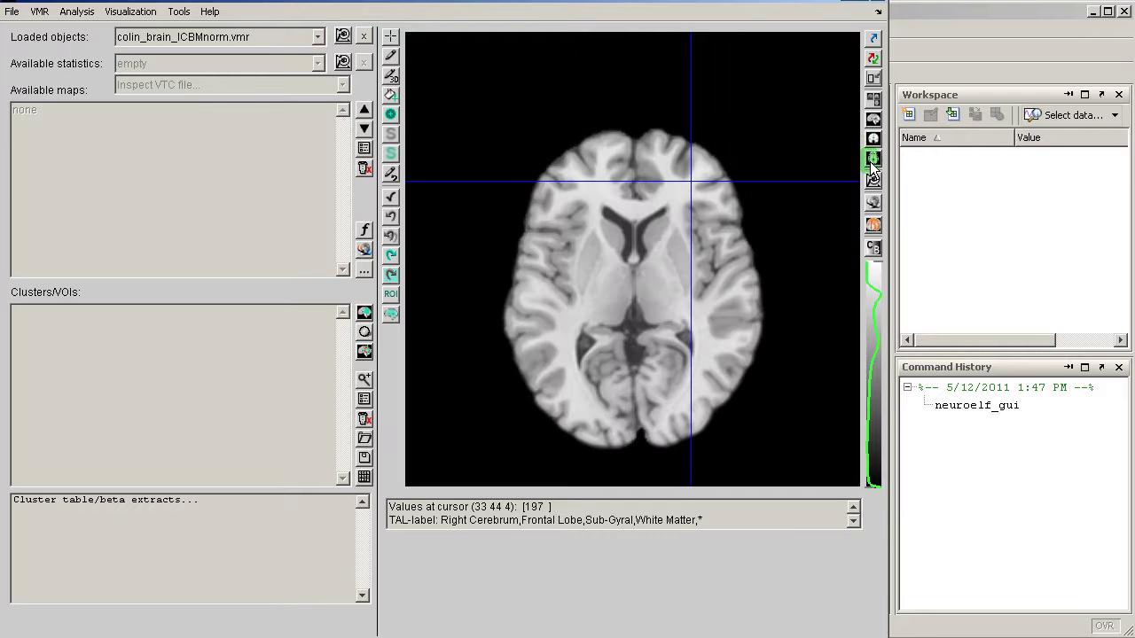
click(874, 99)
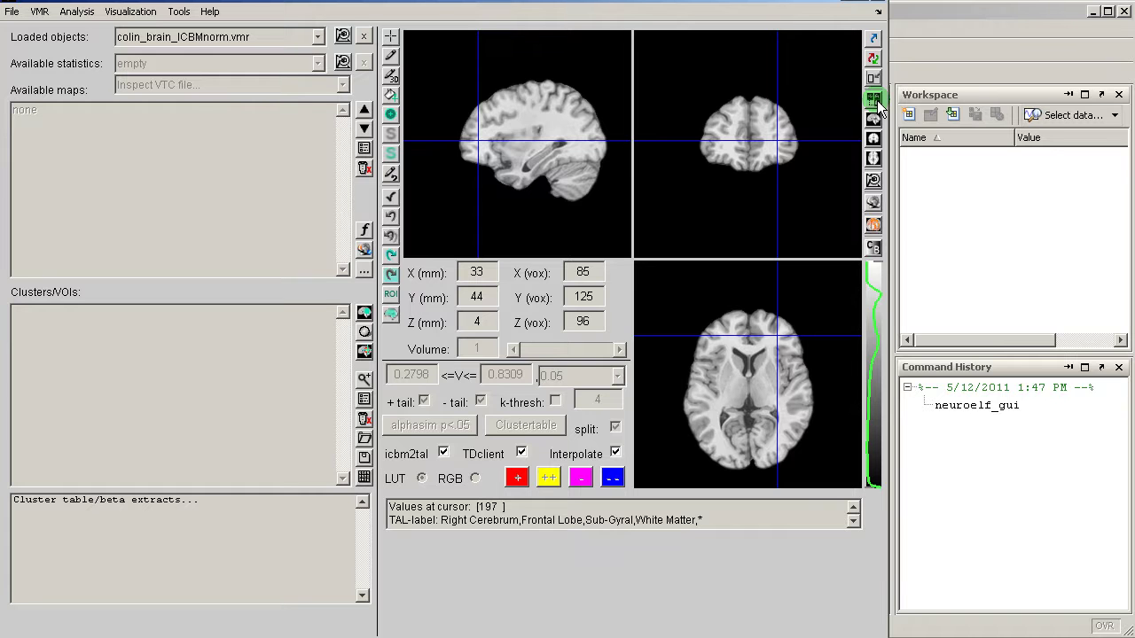
Step: Open the 38subs_fullruns .glm file from the Desktop
click(12, 12)
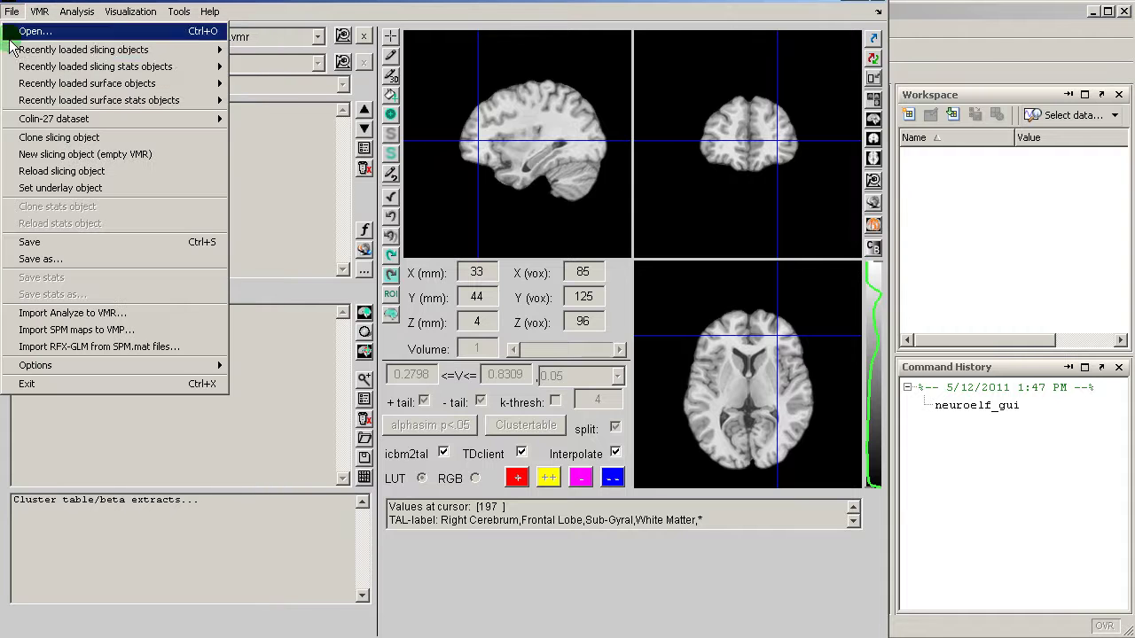
mouse_move(89, 68)
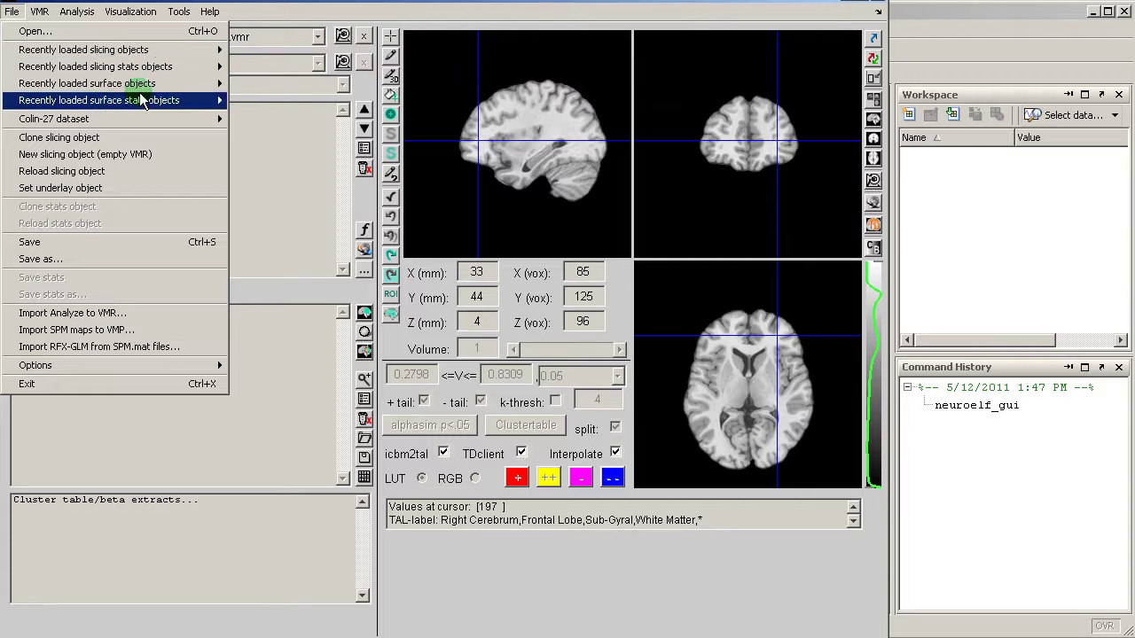
click(43, 31)
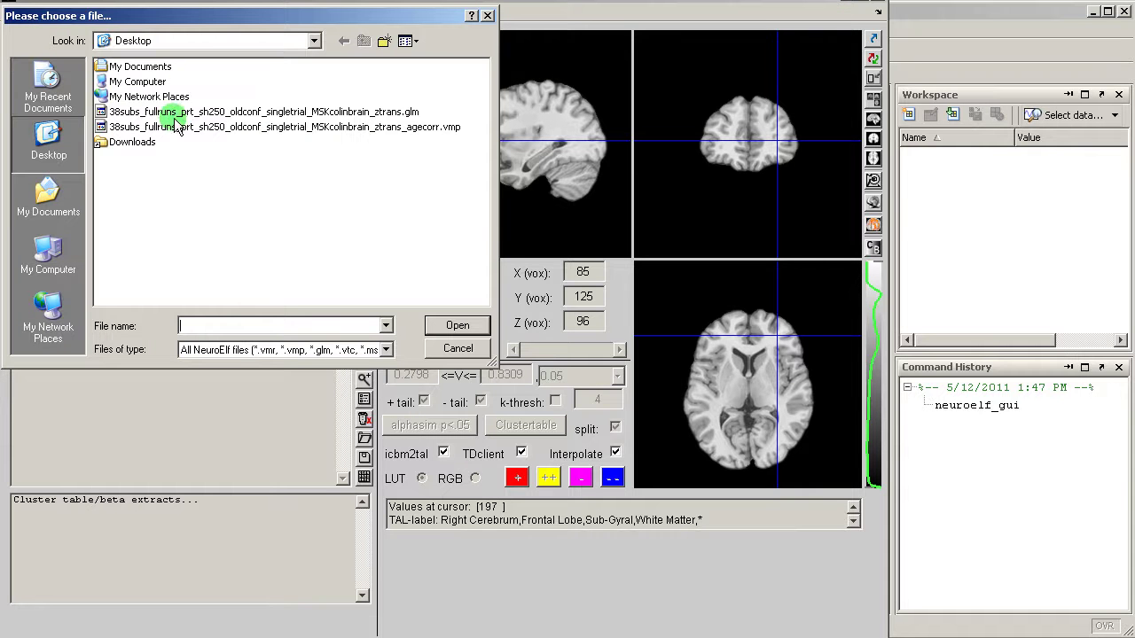
click(301, 112)
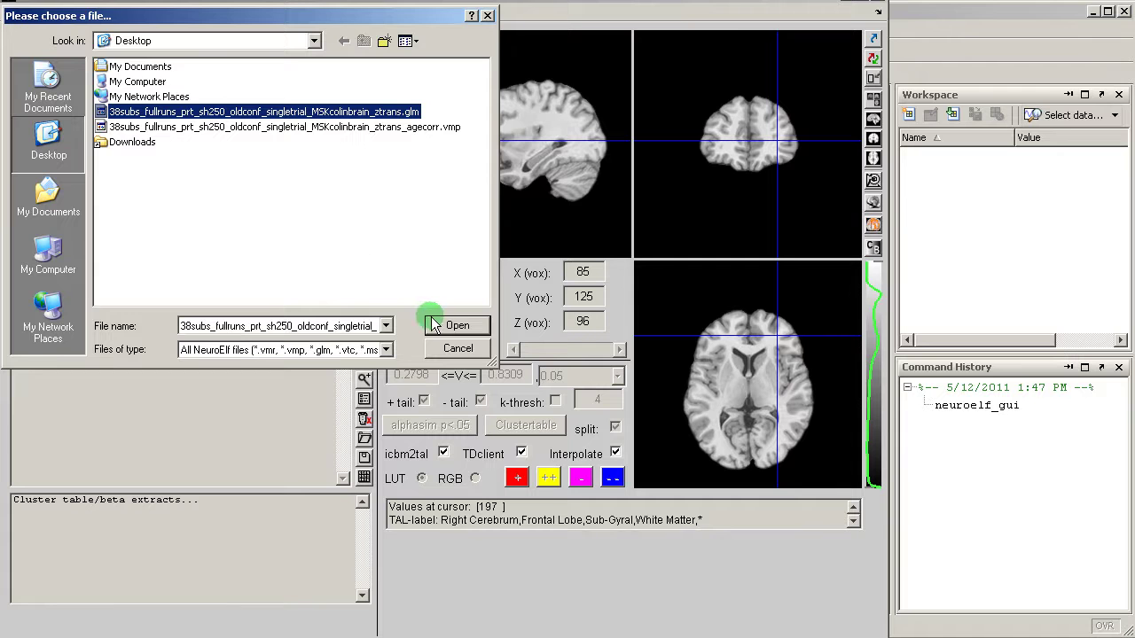
click(457, 329)
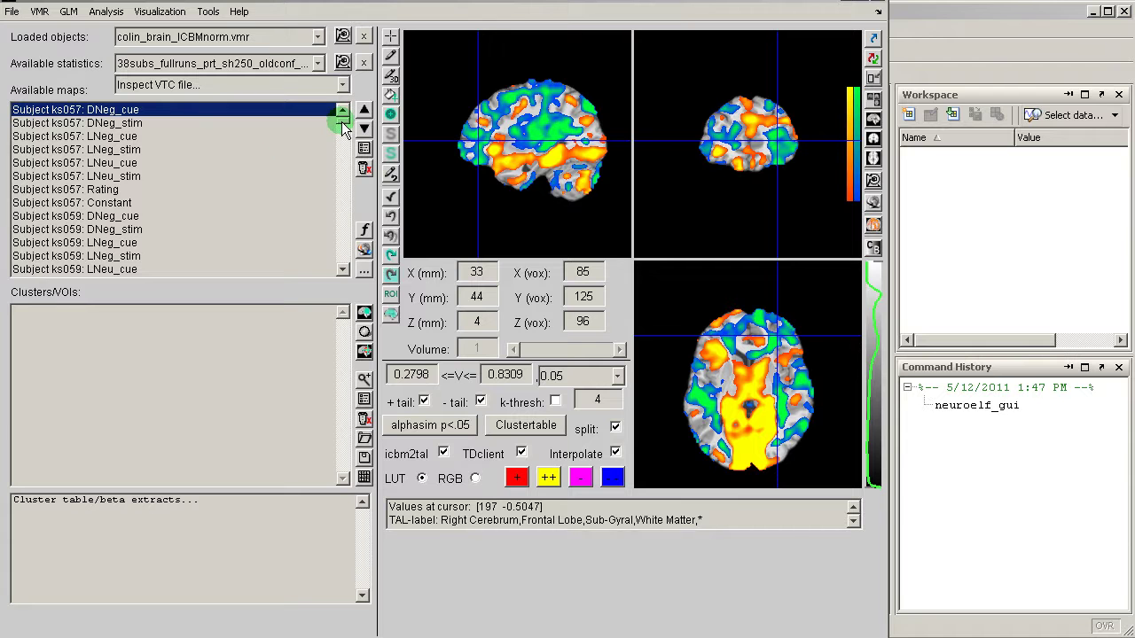
Step: Step through ks057's DNeg_stim, LNeg_cue, LNeg_stim, LNeu_cue, LNeu_stim and Rating maps
drag(505, 133, 570, 174)
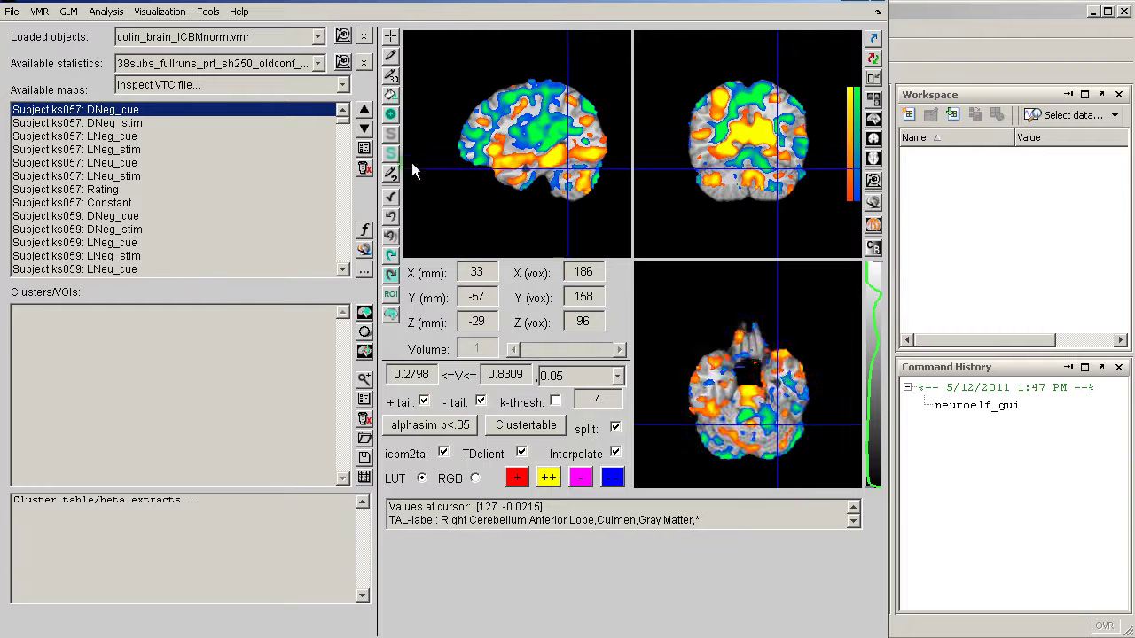
click(135, 124)
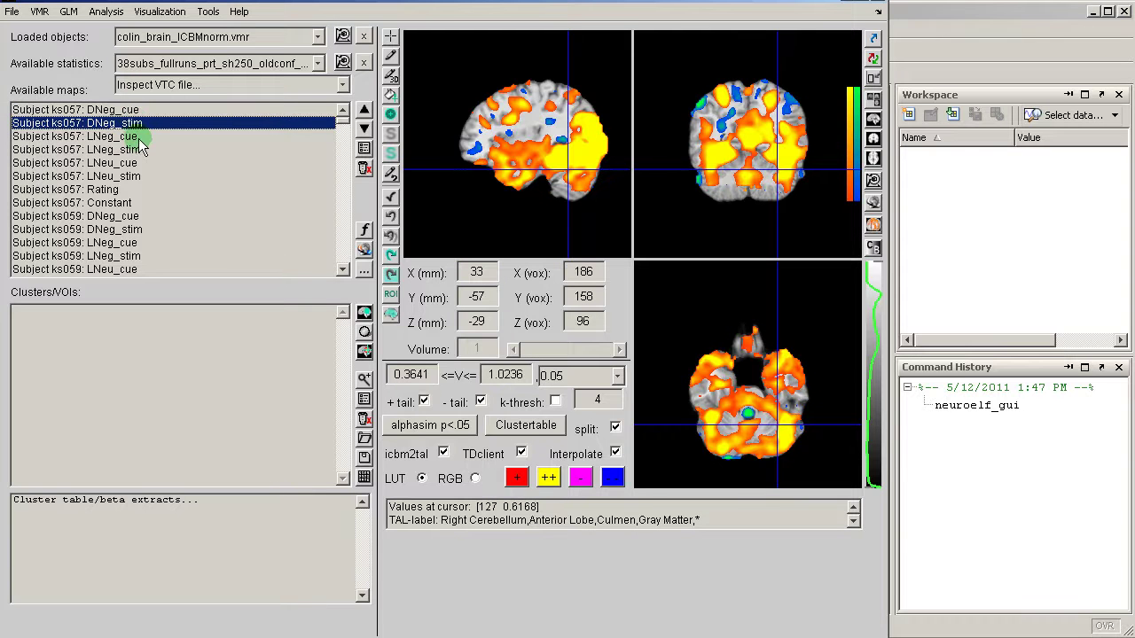
click(137, 139)
click(138, 149)
click(138, 163)
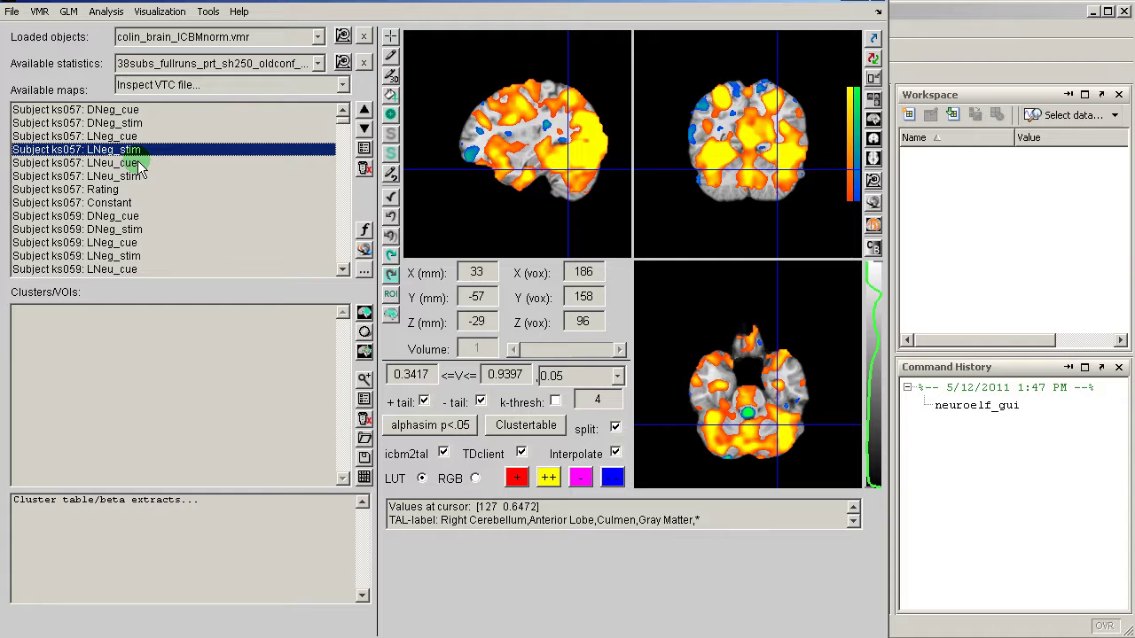
click(135, 176)
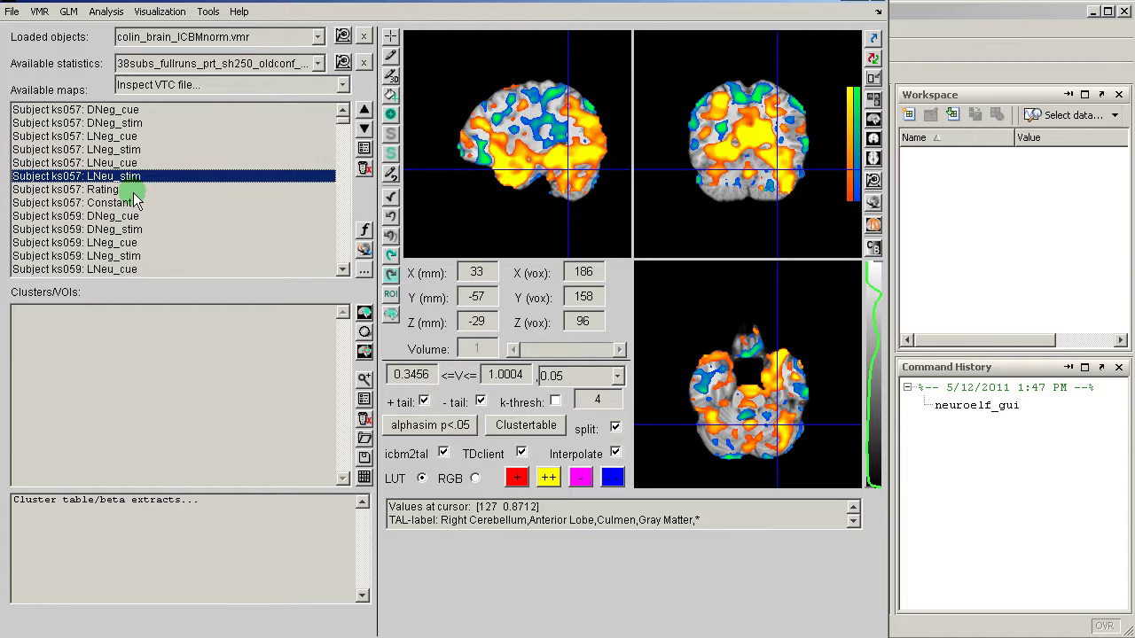
click(131, 191)
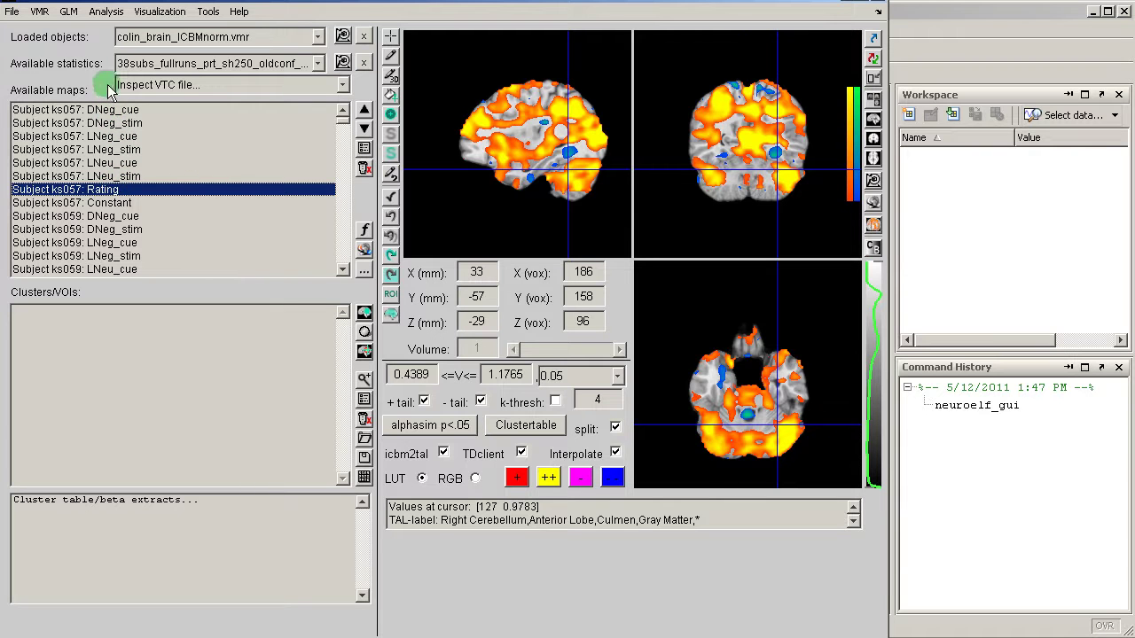
Step: In the Contrast manager, untick Group and compute the Decrease Neg contrast for all subjects
click(111, 12)
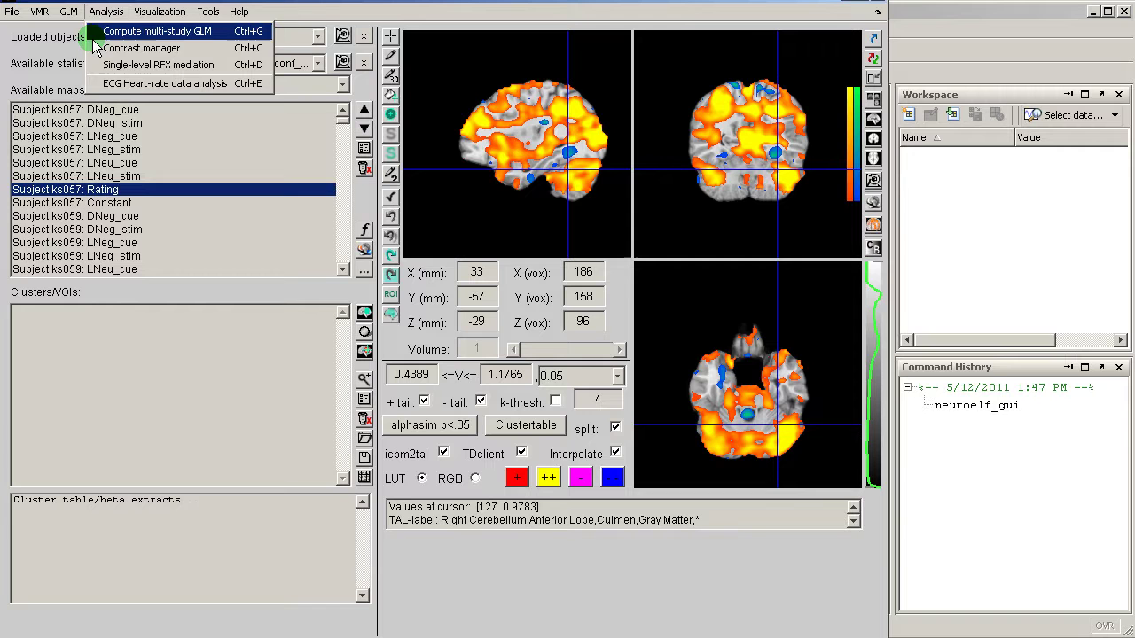
click(144, 48)
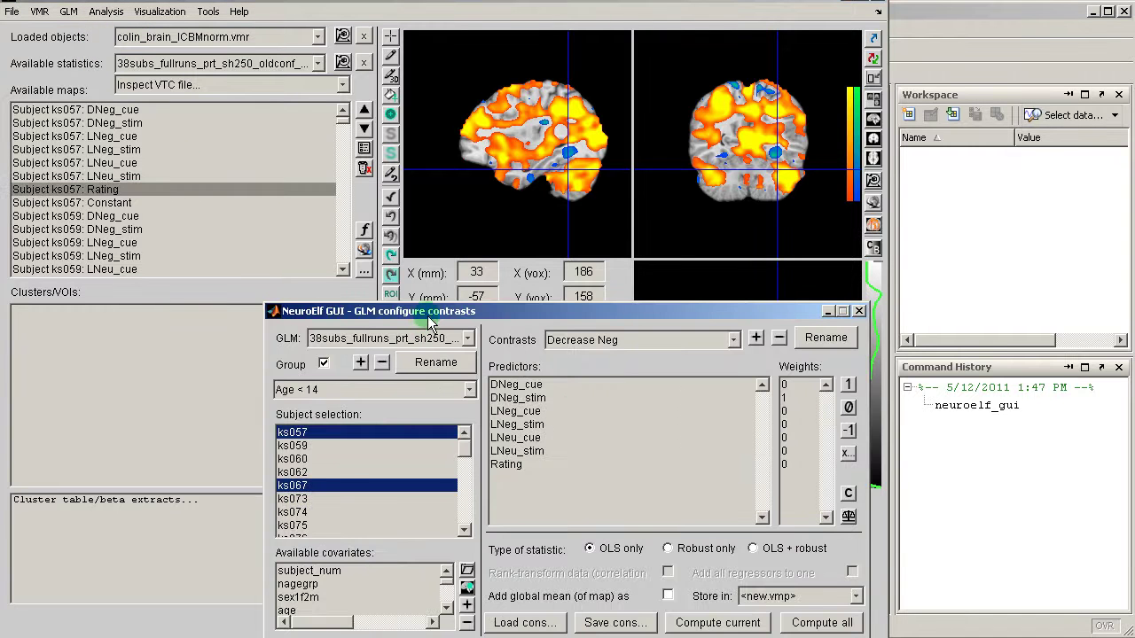
drag(429, 316, 355, 192)
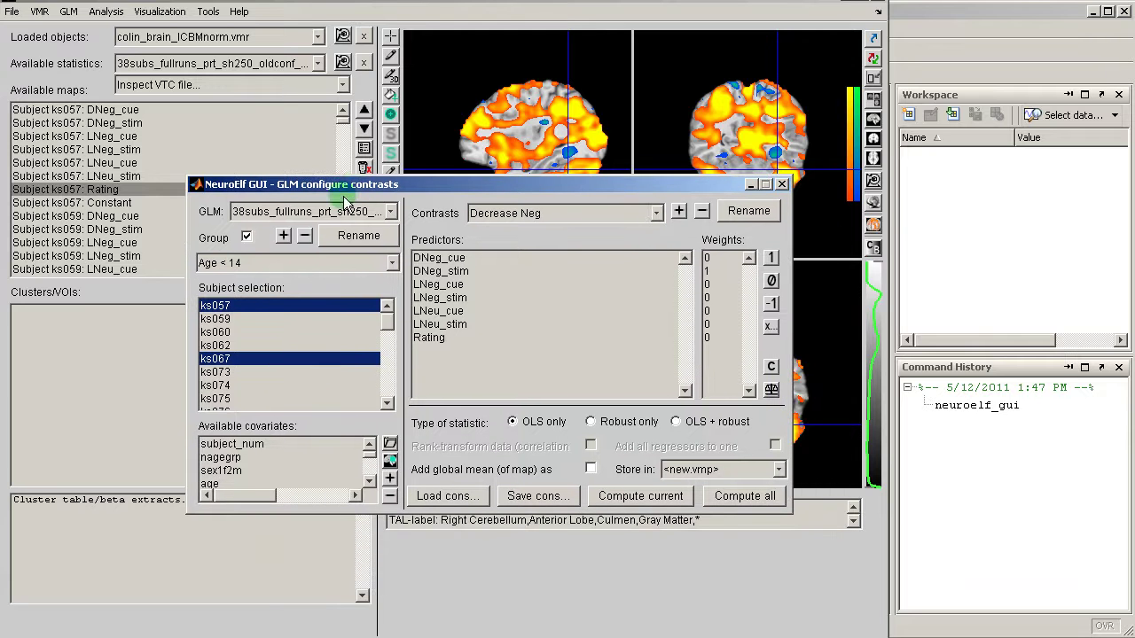
click(247, 238)
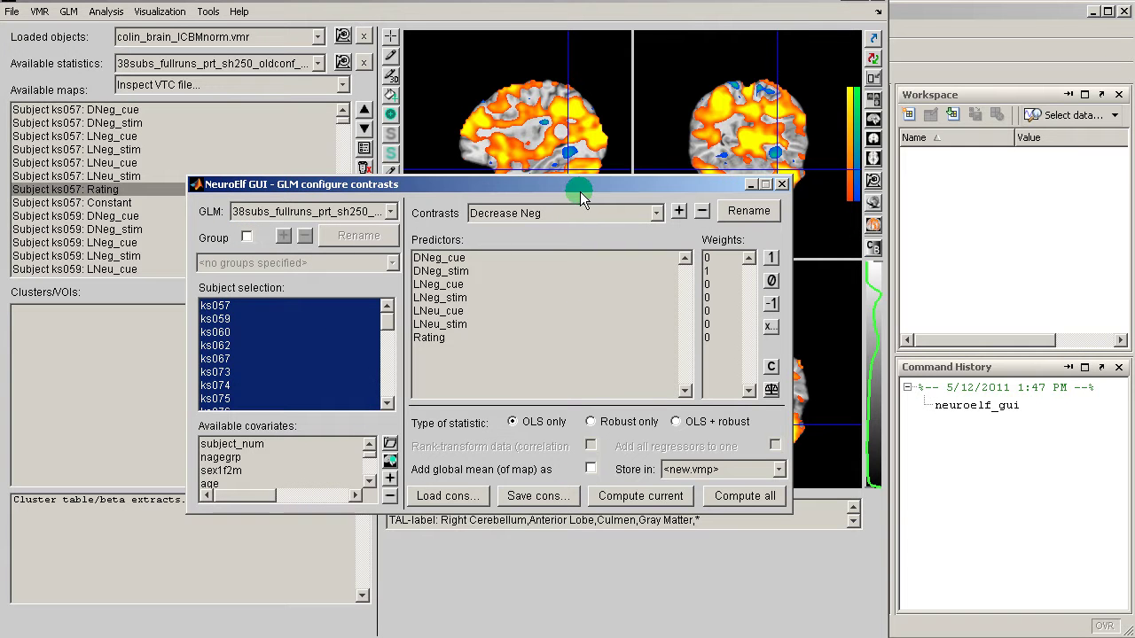
click(598, 498)
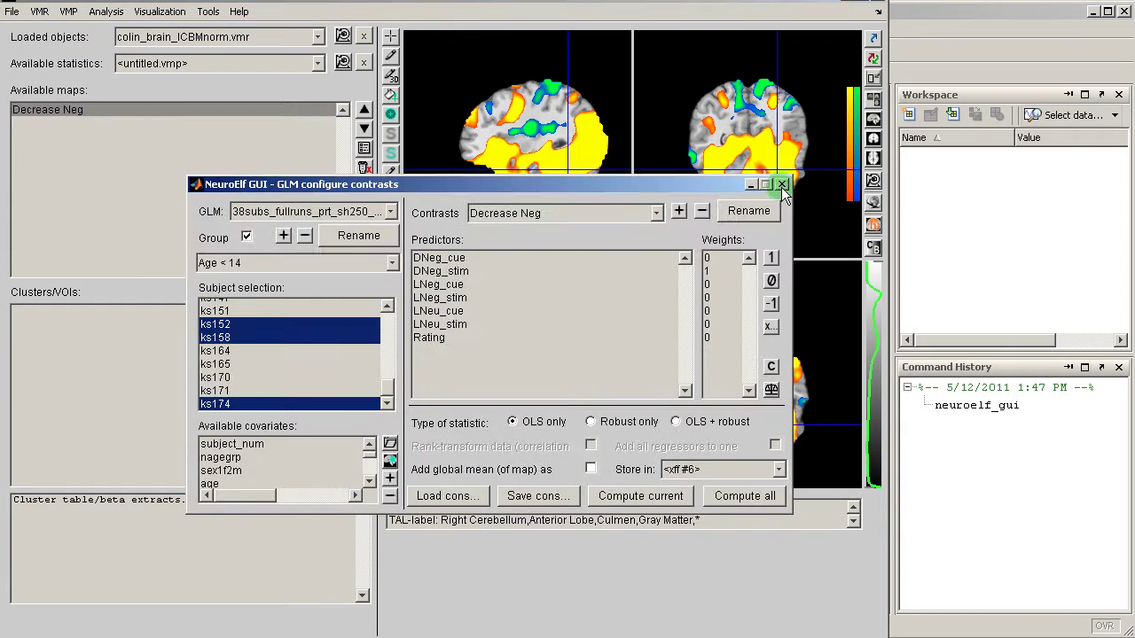
click(526, 135)
click(512, 110)
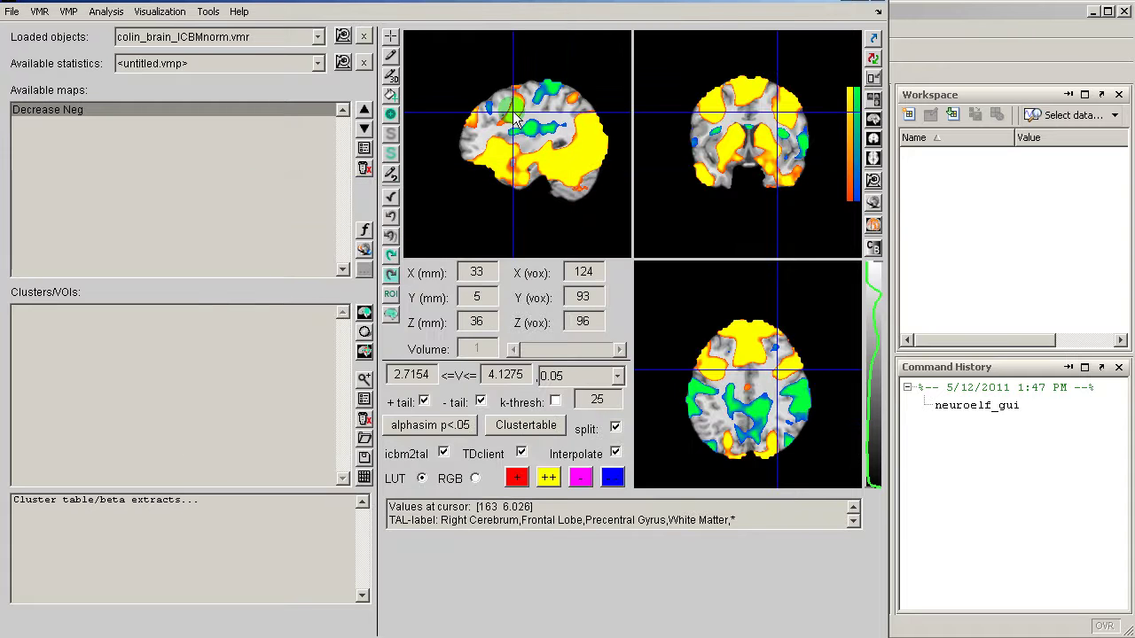
Step: Threshold the Decrease Neg map at p 1e-6, leaving t-values 5.8508 to 8.6577
click(618, 376)
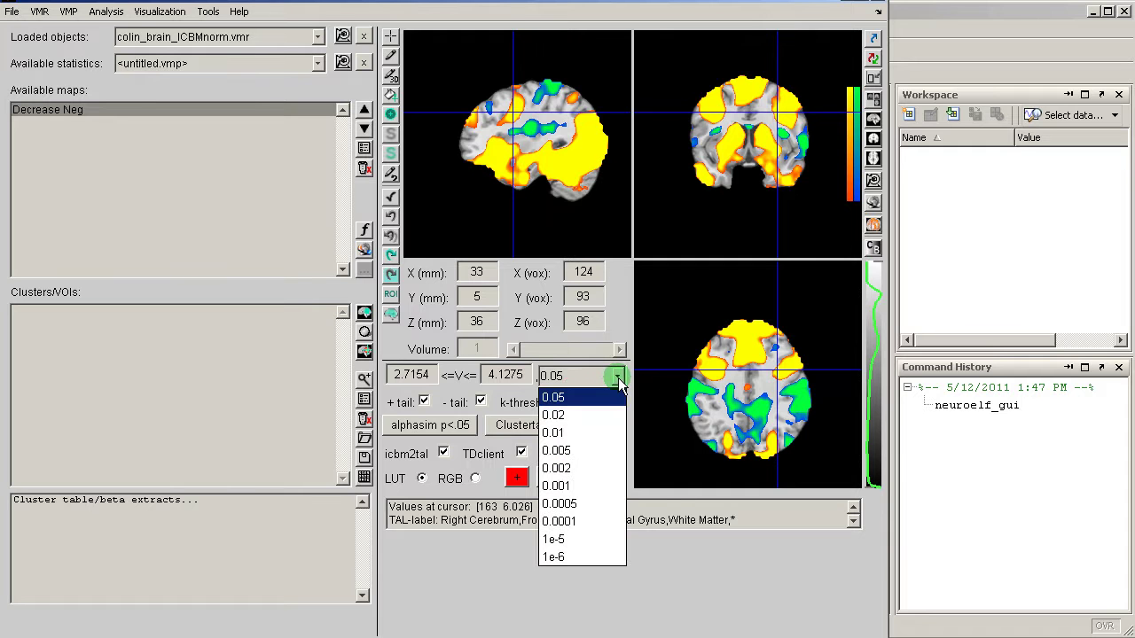
click(581, 485)
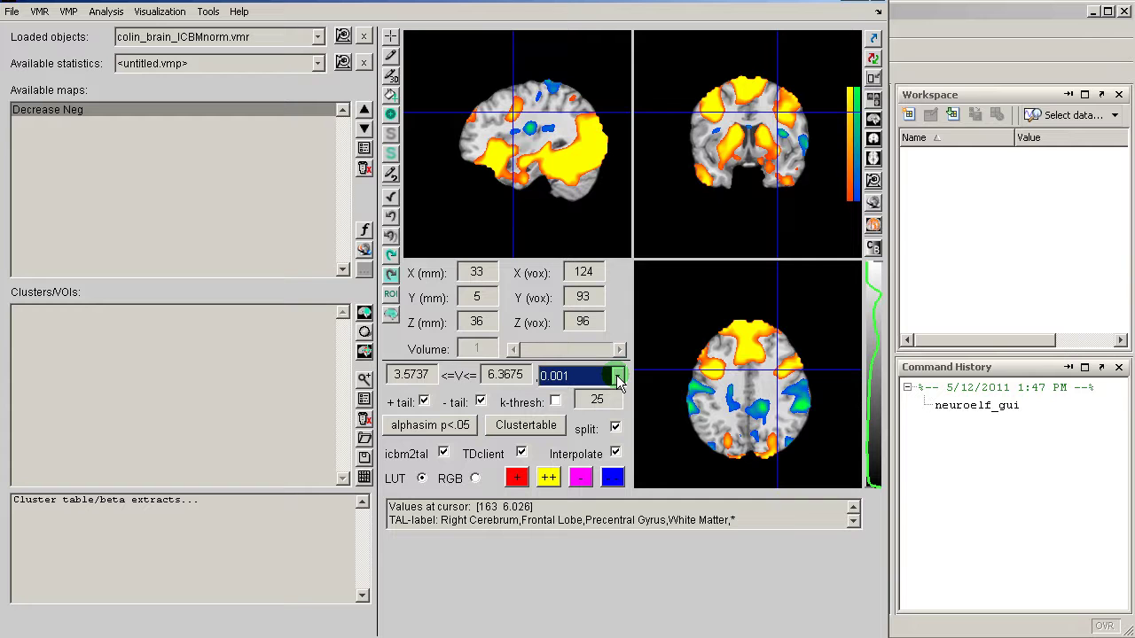
click(50, 125)
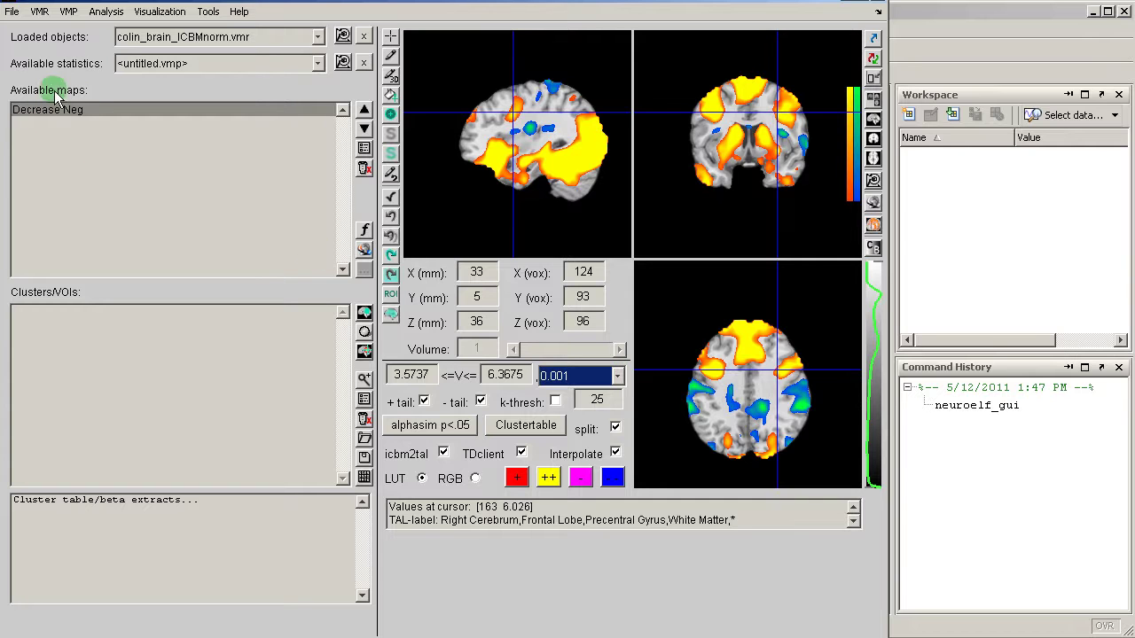
click(616, 376)
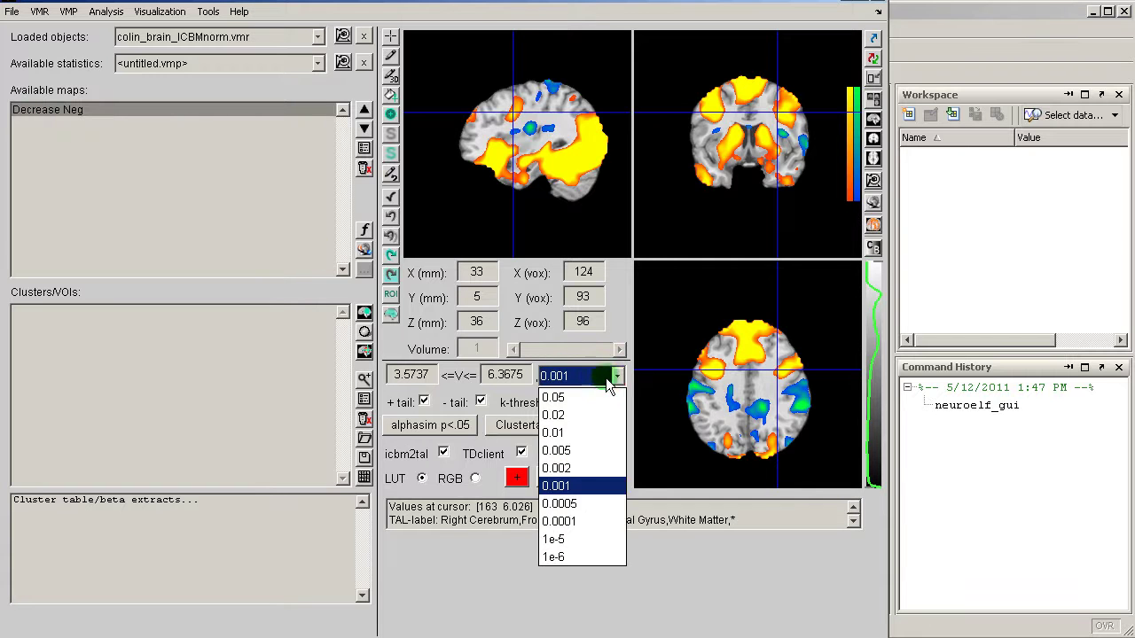
click(585, 556)
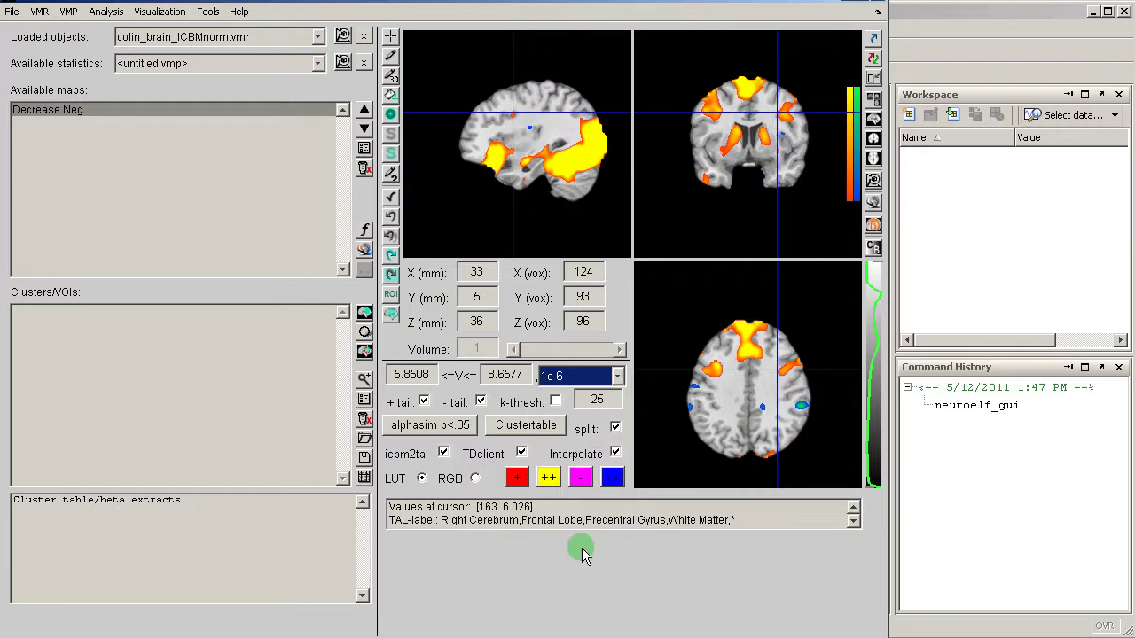
Step: Inspect the remaining activations, ending at -1, 13, 59 mm in superior frontal gyrus
click(748, 350)
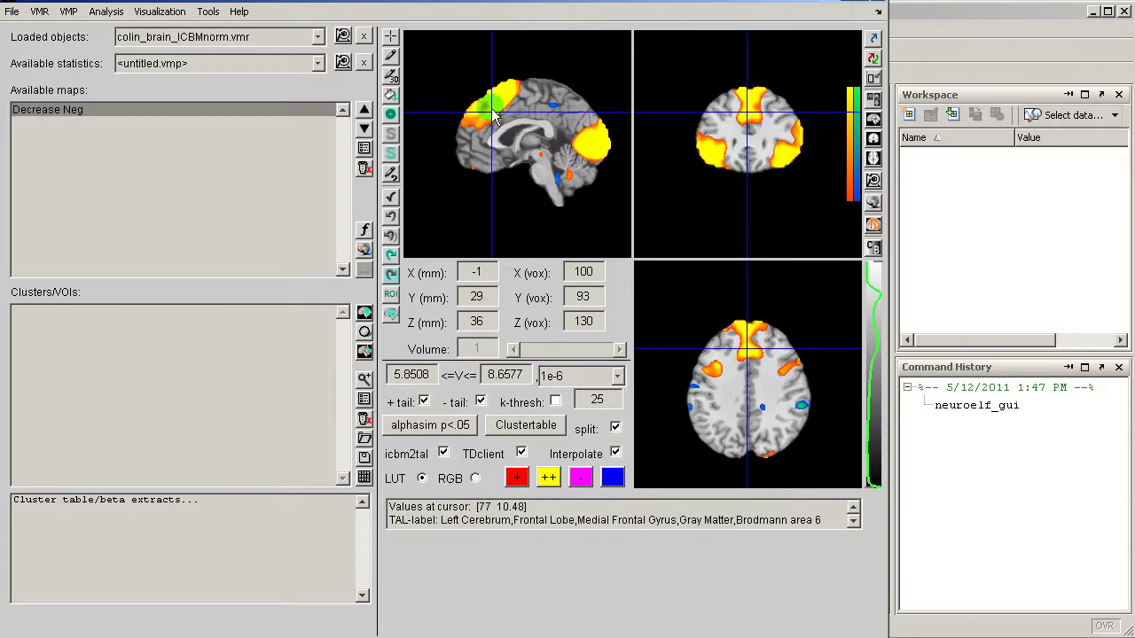
drag(502, 111, 499, 101)
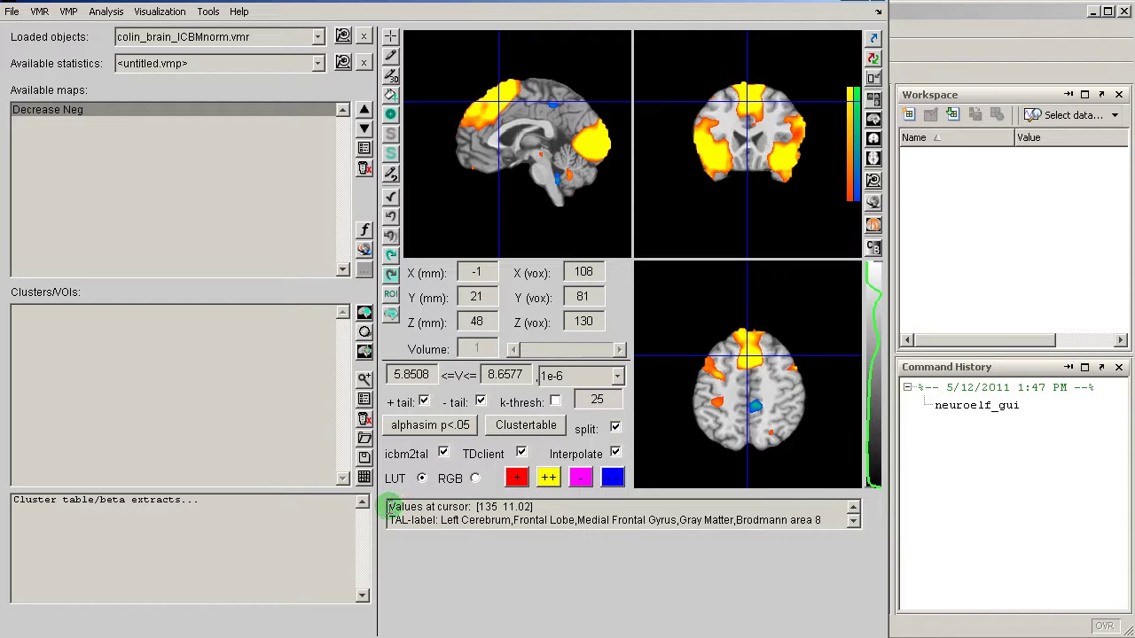
click(391, 507)
drag(390, 507, 541, 507)
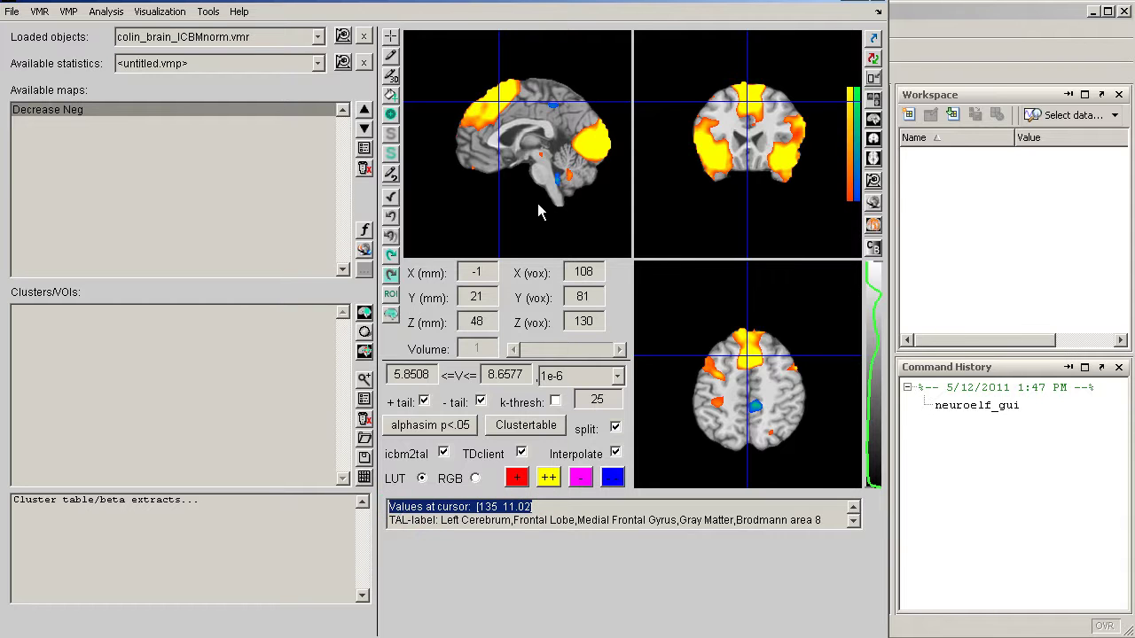
click(507, 92)
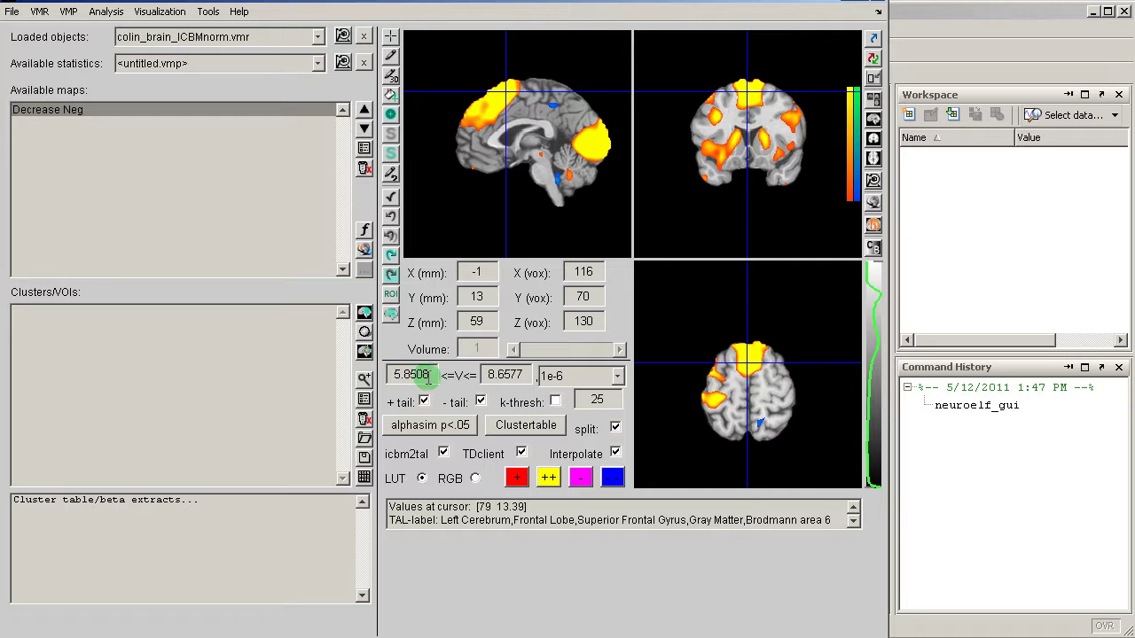
Step: Apply an 80-voxel cluster-size threshold and turn off cluster splitting
click(556, 407)
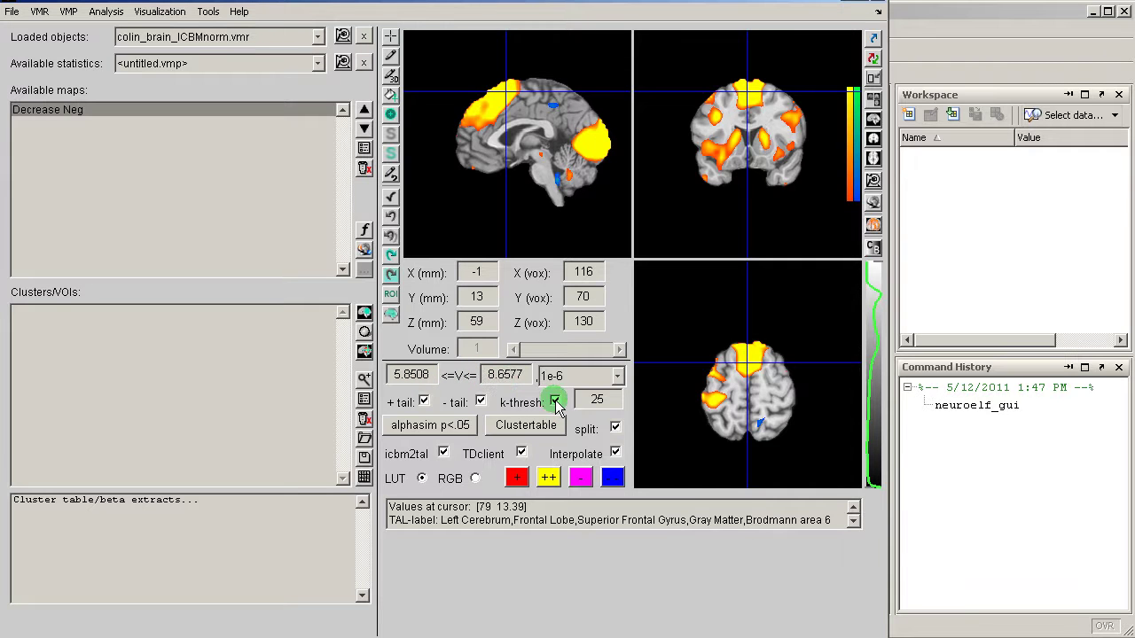
double_click(602, 401)
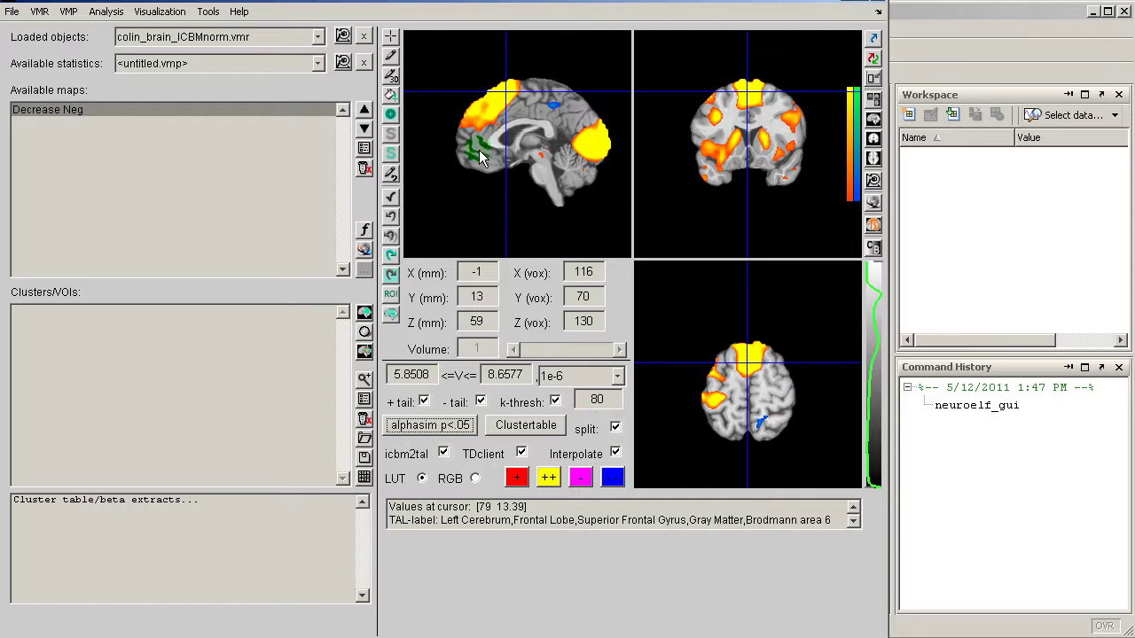
click(555, 400)
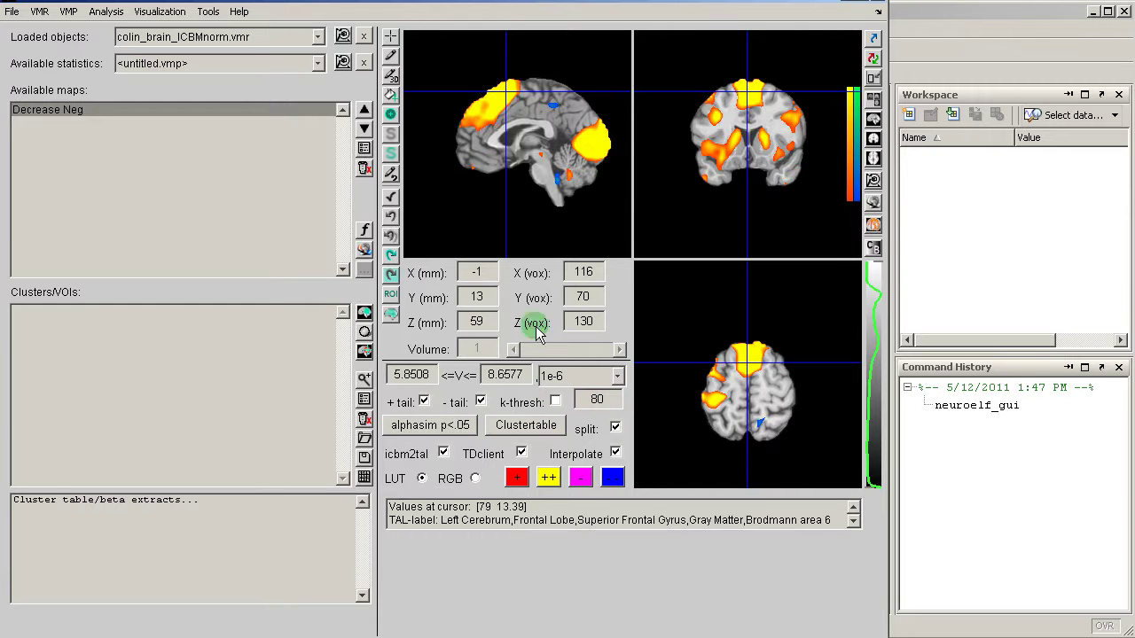
click(555, 402)
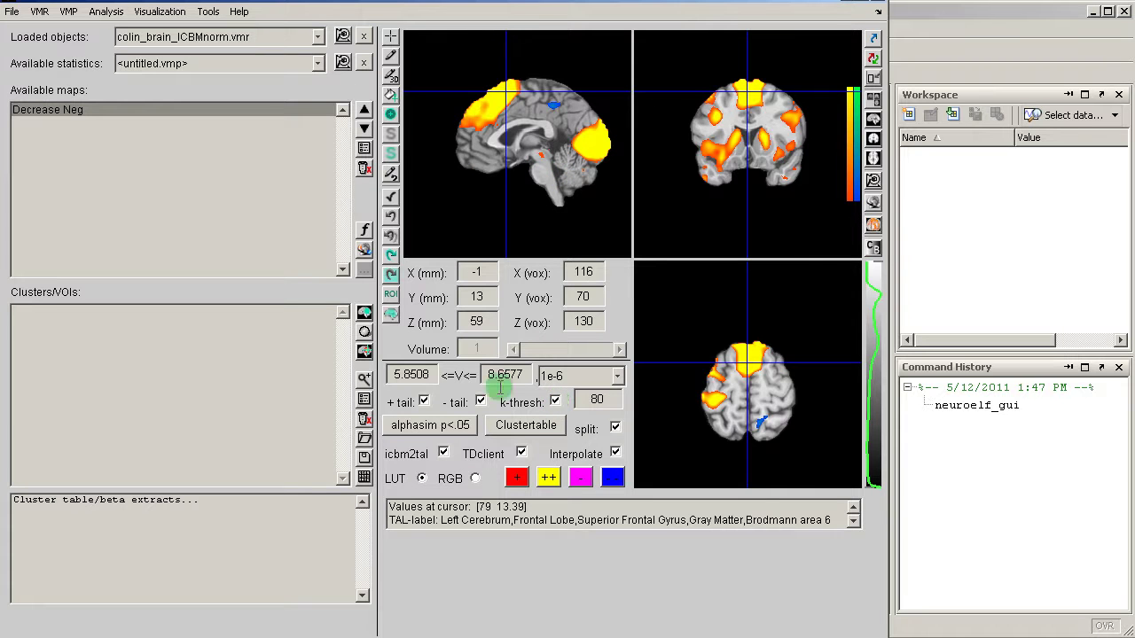
click(615, 428)
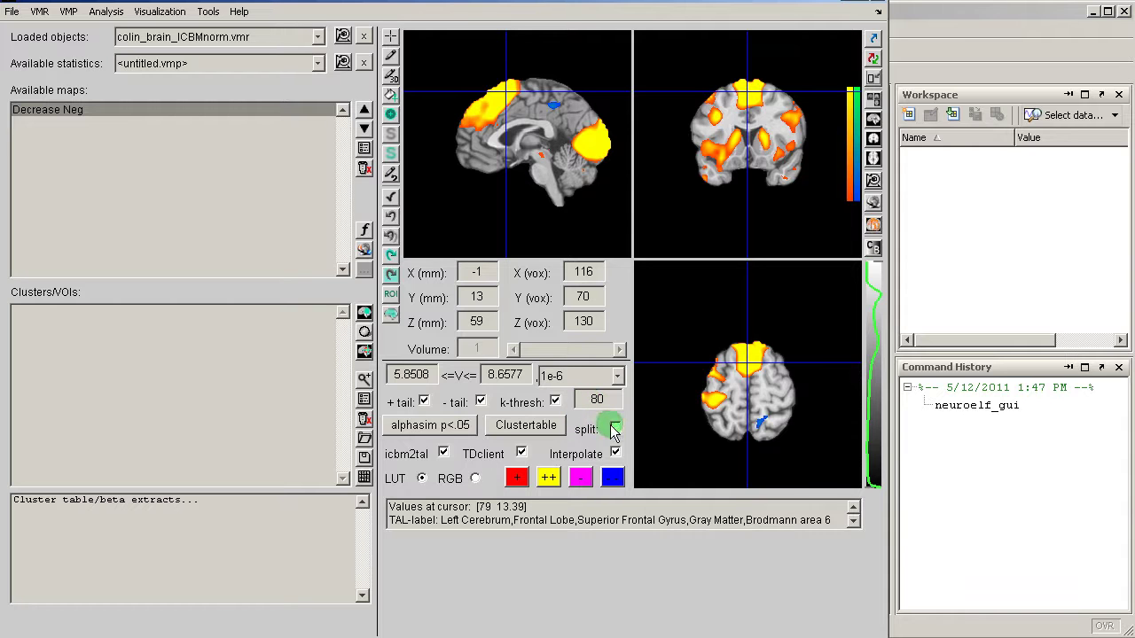
Step: Generate the cluster list and inspect Cluster0001 through Cluster0004
click(504, 420)
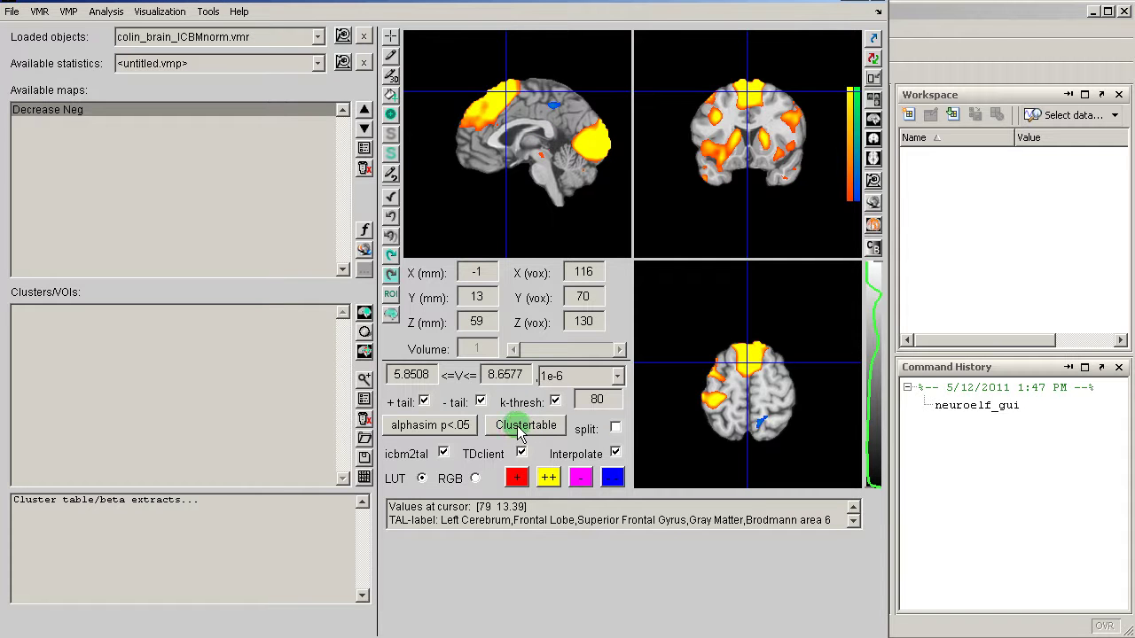
click(520, 432)
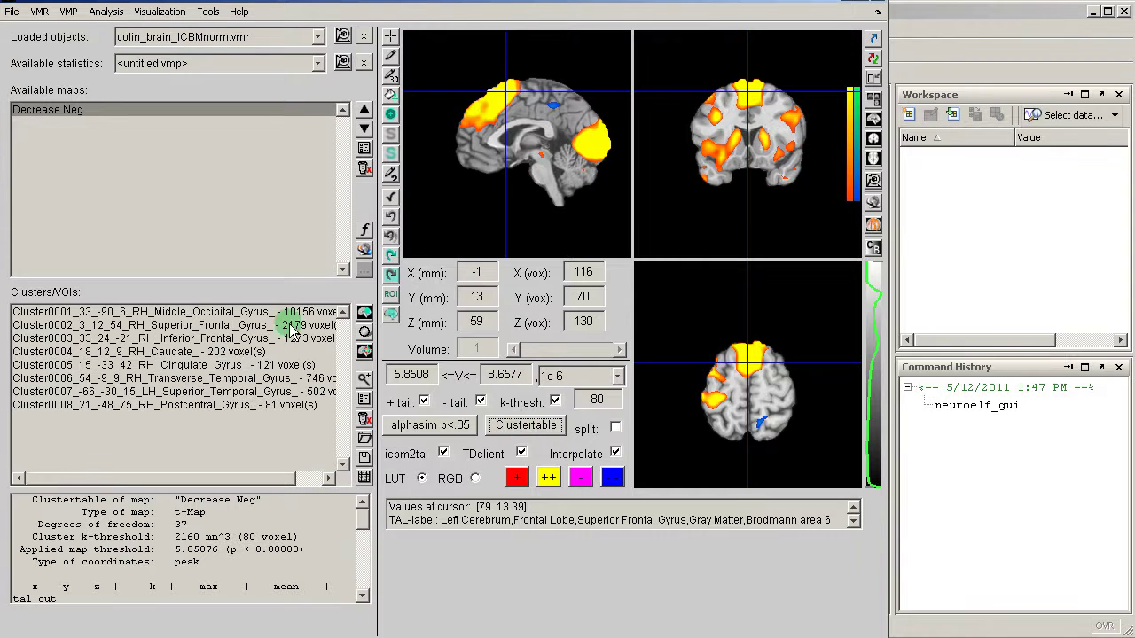
click(203, 312)
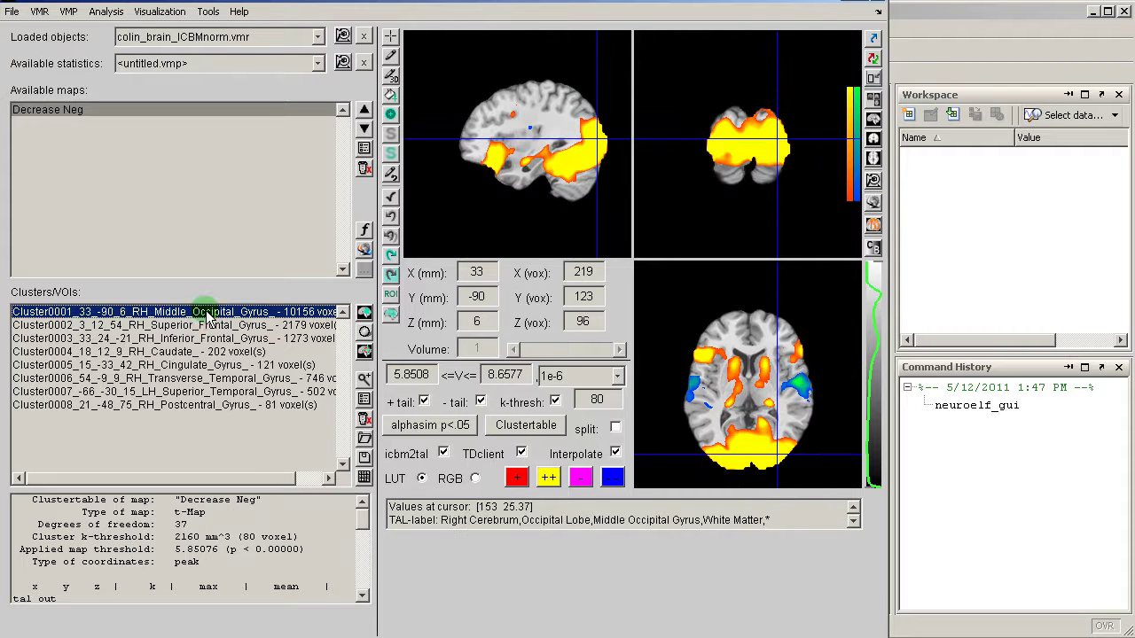
click(202, 325)
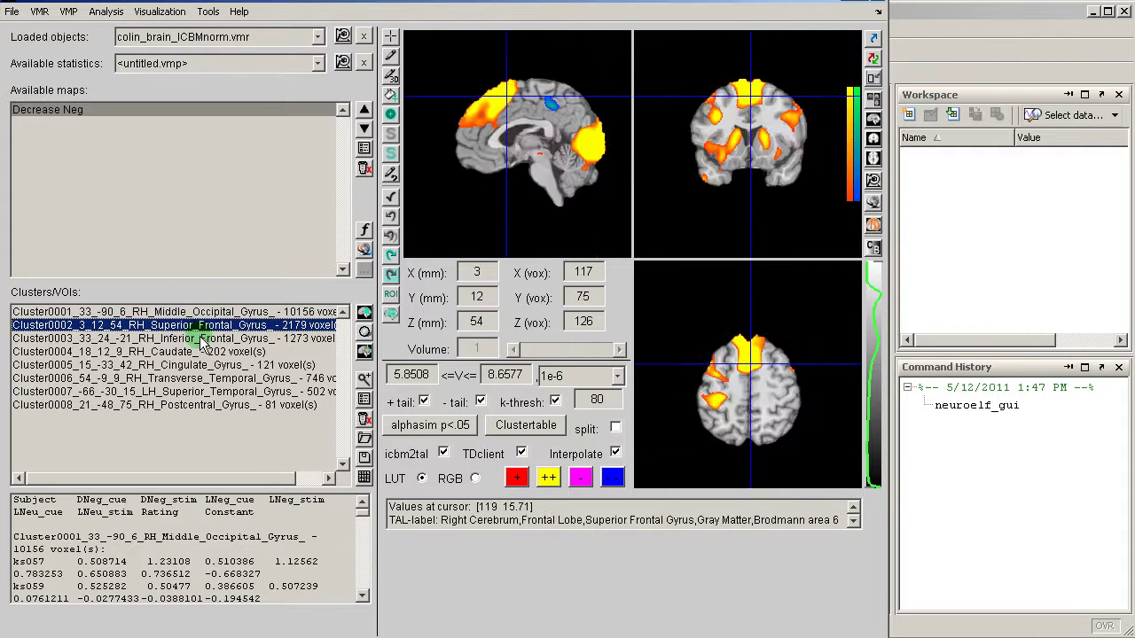
click(202, 341)
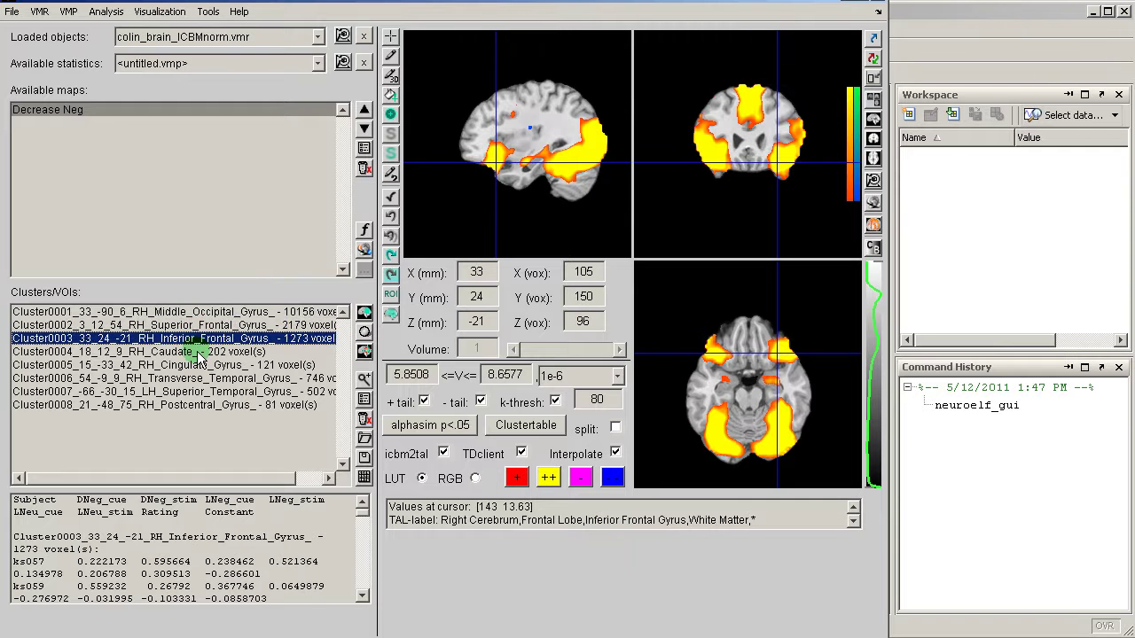
click(201, 352)
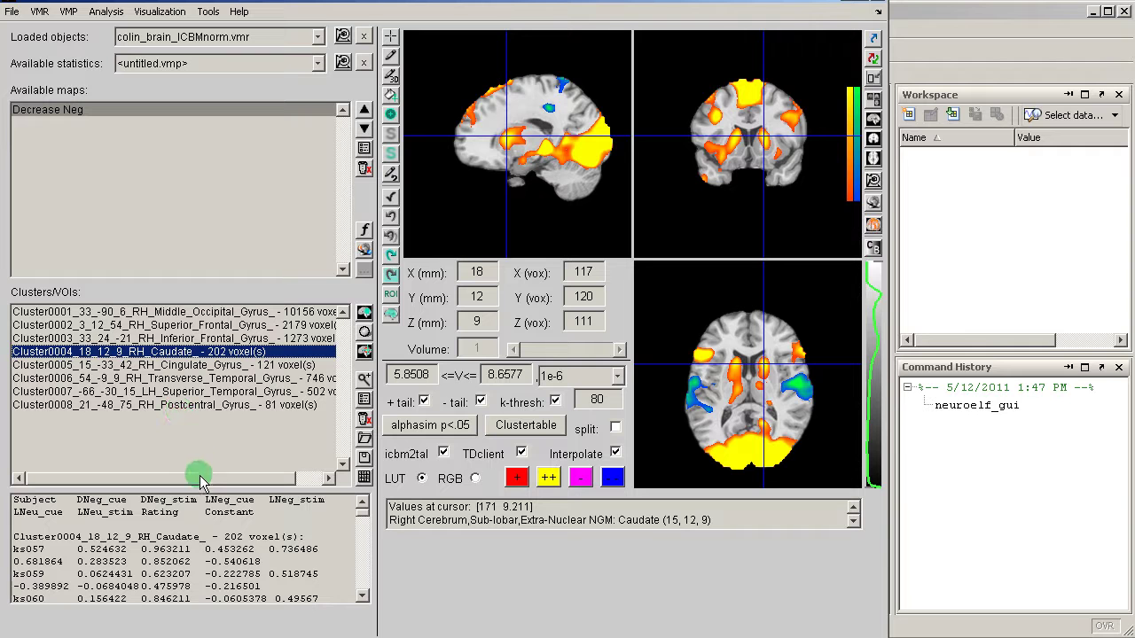
Step: Print the Decrease Neg cluster table and review its text output
click(518, 434)
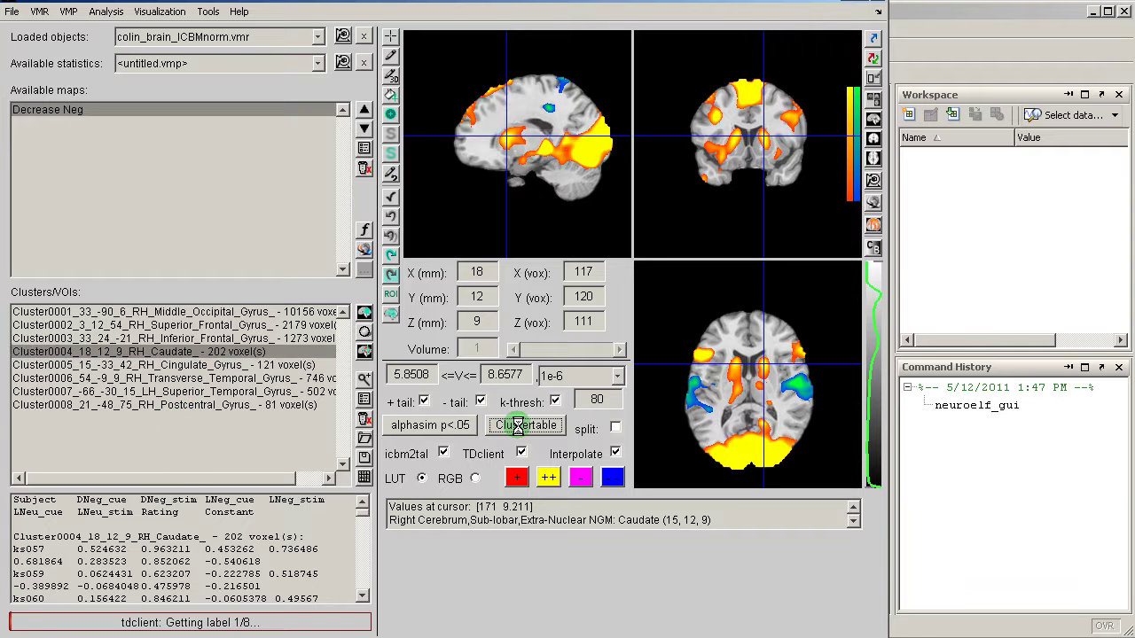
drag(365, 523, 71, 518)
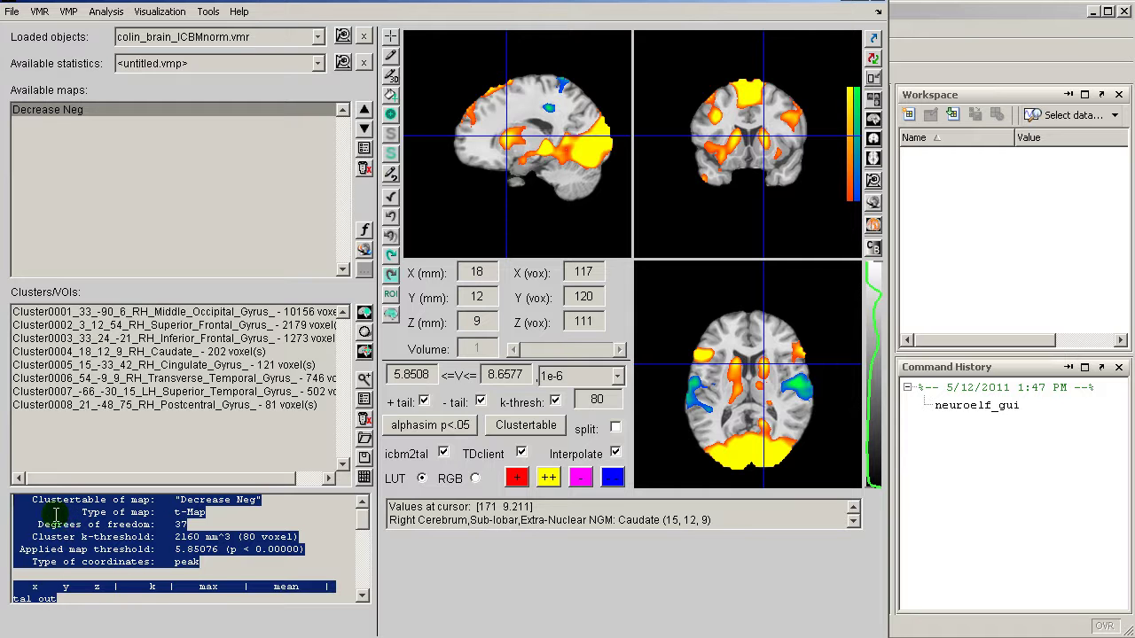
click(217, 539)
drag(364, 523, 362, 506)
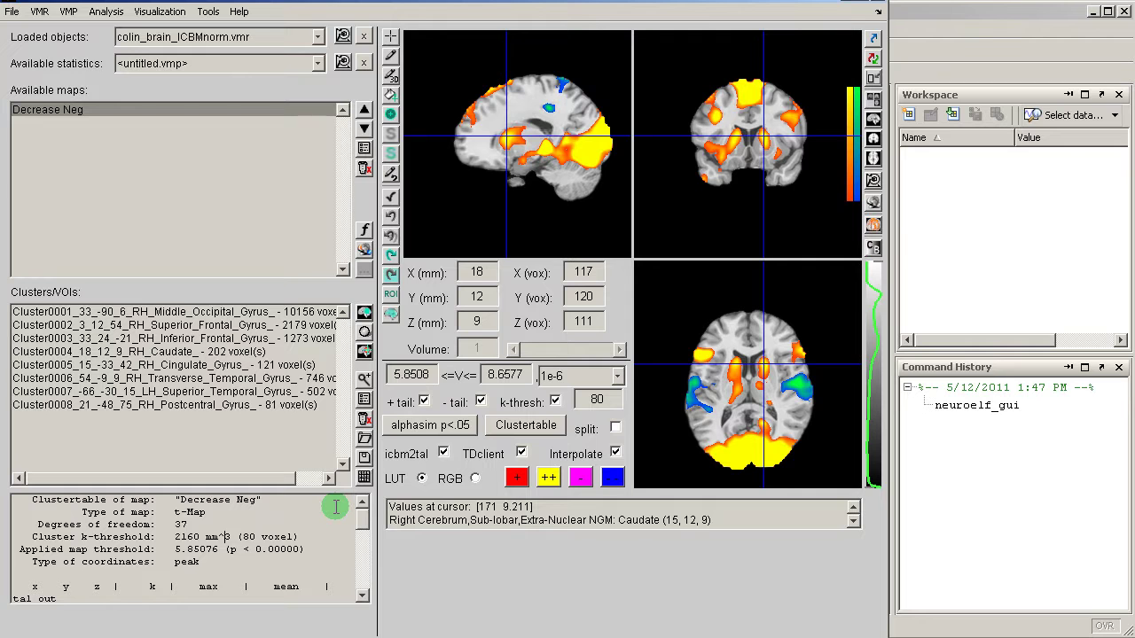